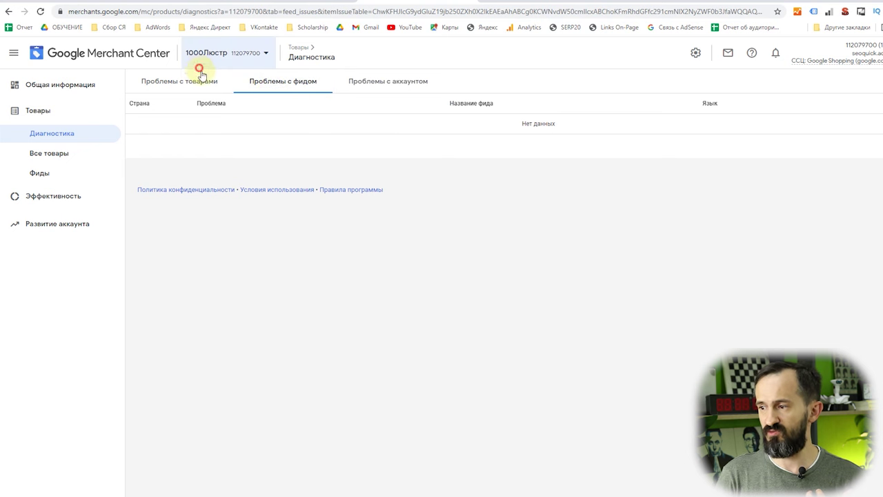
Open the product issues diagnostics and read the help article for "Неподдерживаемое значение (зарезервировано) [gtin]"
{"action": "left_click", "coordinate": [160, 81]}
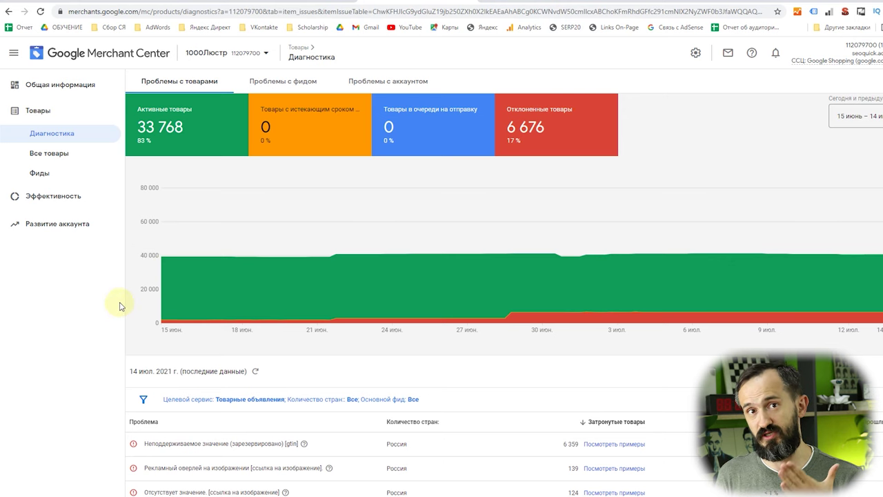
{"action": "scroll", "coordinate": [298, 388], "scroll_direction": "down", "scroll_amount": 2}
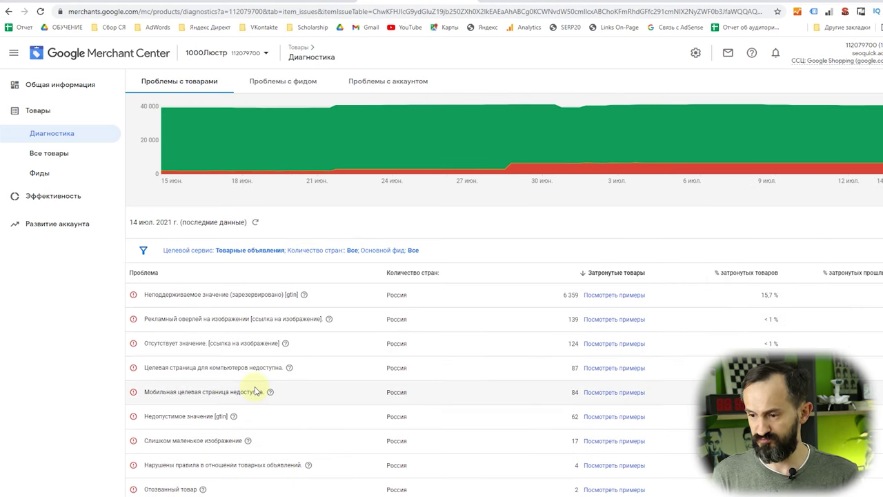
{"action": "mouse_move", "coordinate": [272, 397]}
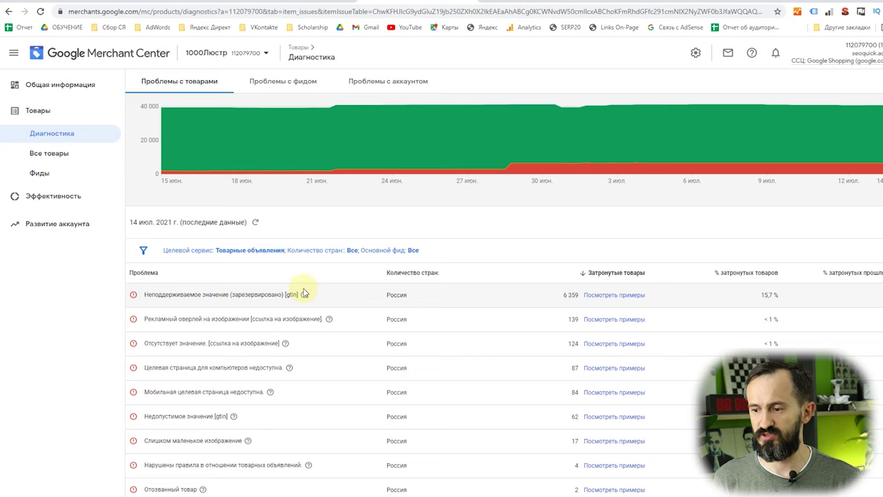
{"action": "mouse_move", "coordinate": [306, 296]}
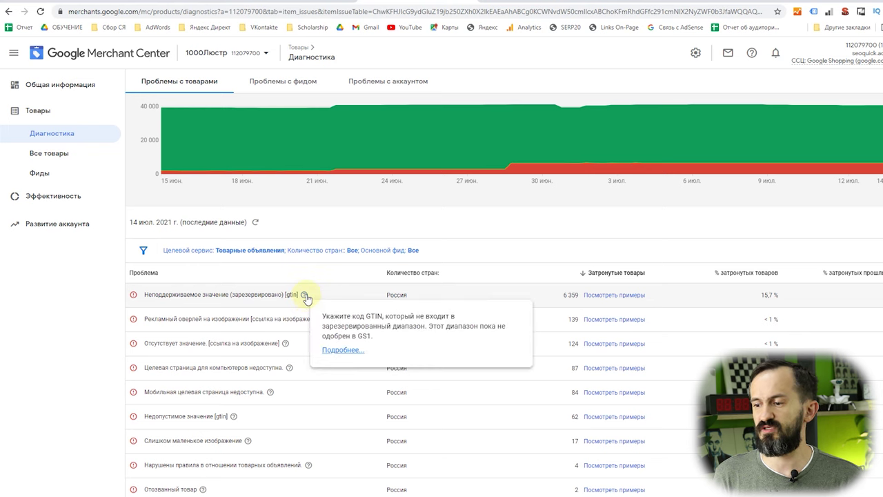
{"action": "left_click", "coordinate": [348, 352]}
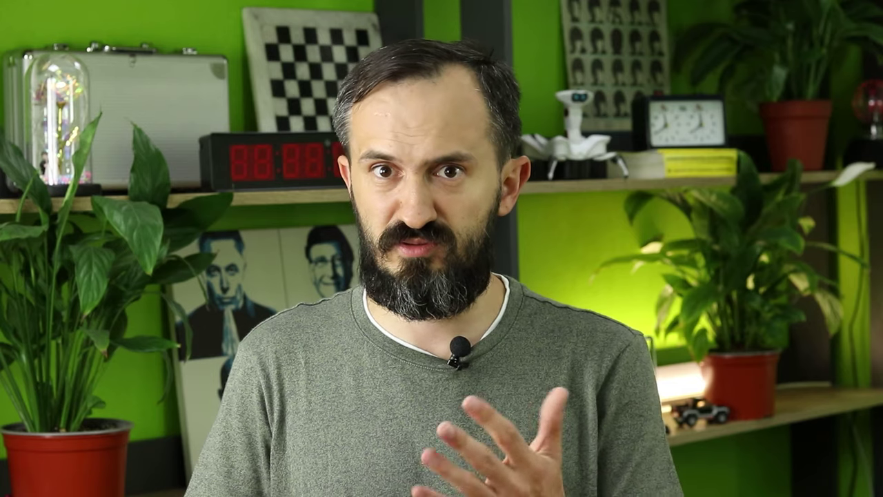
{"action": "scroll", "coordinate": [228, 342], "scroll_direction": "down", "scroll_amount": 2}
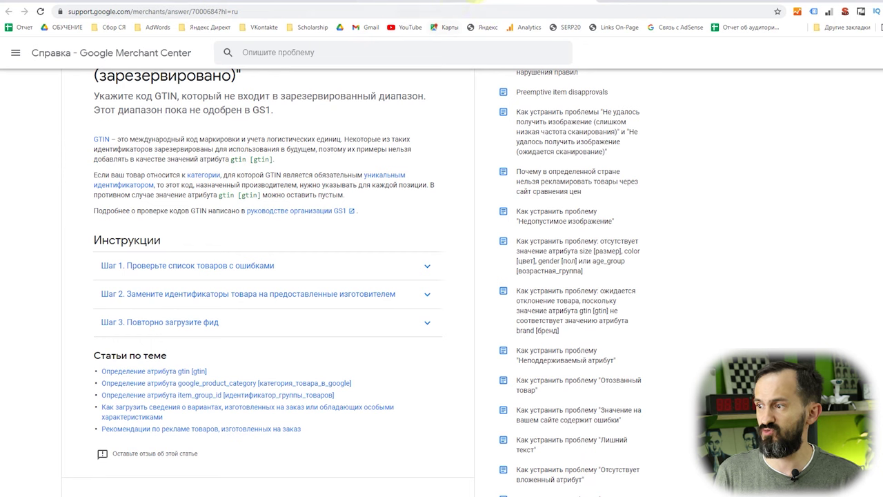
Return to the product issues list and examine the example products affected by "Неподдерживаемое значение (зарезервировано) [gtin]"
{"action": "left_click", "coordinate": [449, 1]}
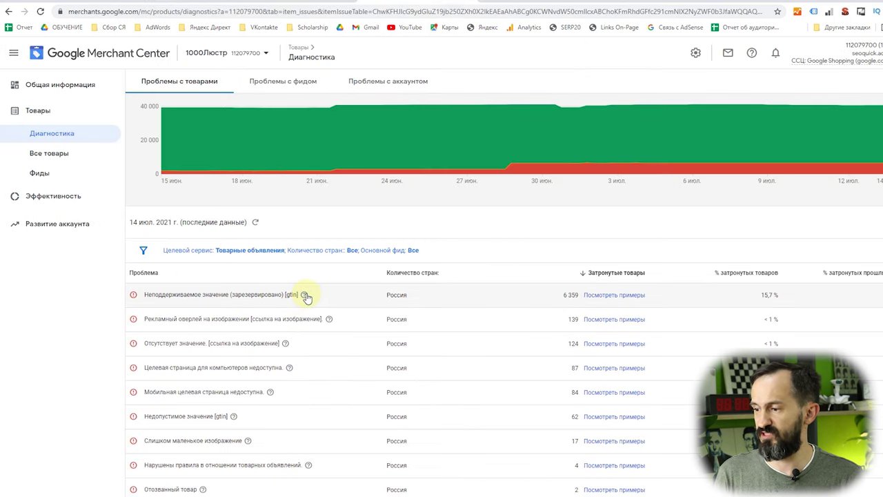
{"action": "mouse_move", "coordinate": [305, 295]}
{"action": "left_click", "coordinate": [614, 295]}
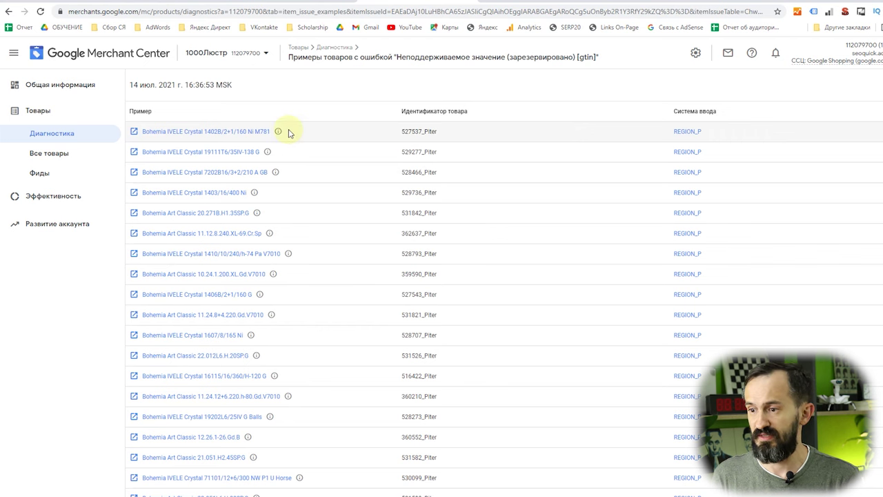
{"action": "mouse_move", "coordinate": [277, 132]}
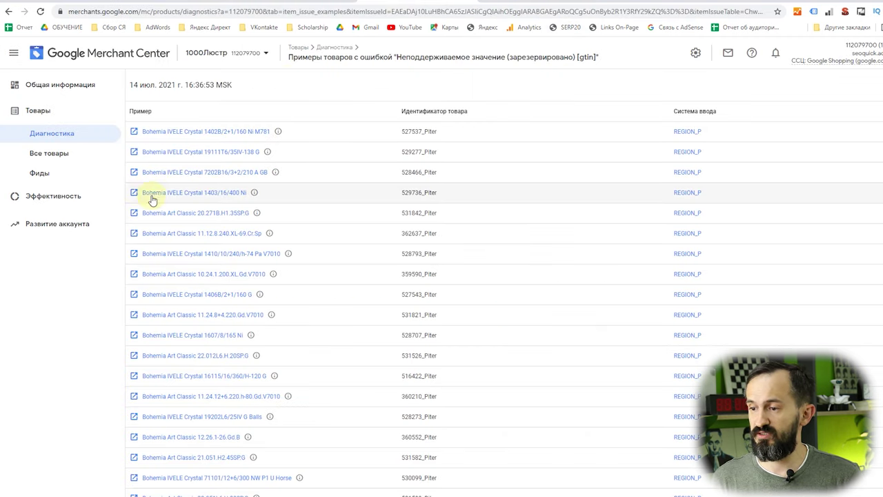
Go back to the issues list and check the help for "Рекламный оверлей на изображении [ссылка на изображение]"
{"action": "left_click", "coordinate": [8, 11]}
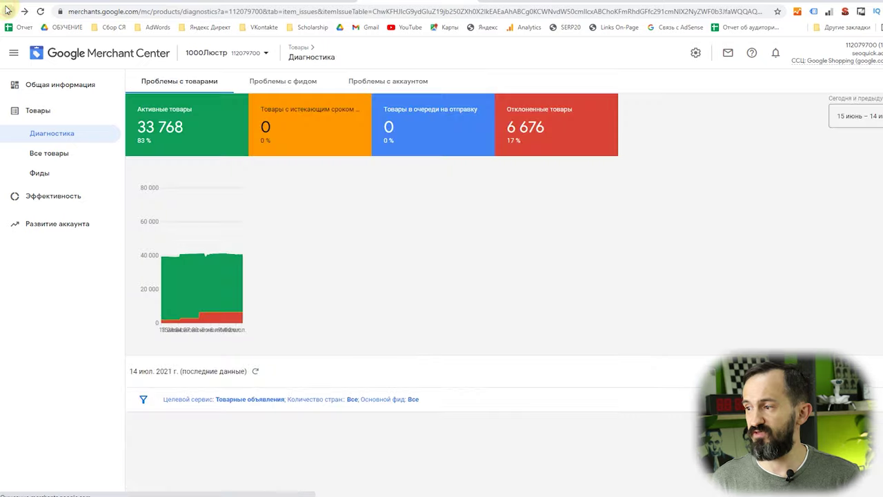
{"action": "scroll", "coordinate": [345, 414], "scroll_direction": "down", "scroll_amount": 2}
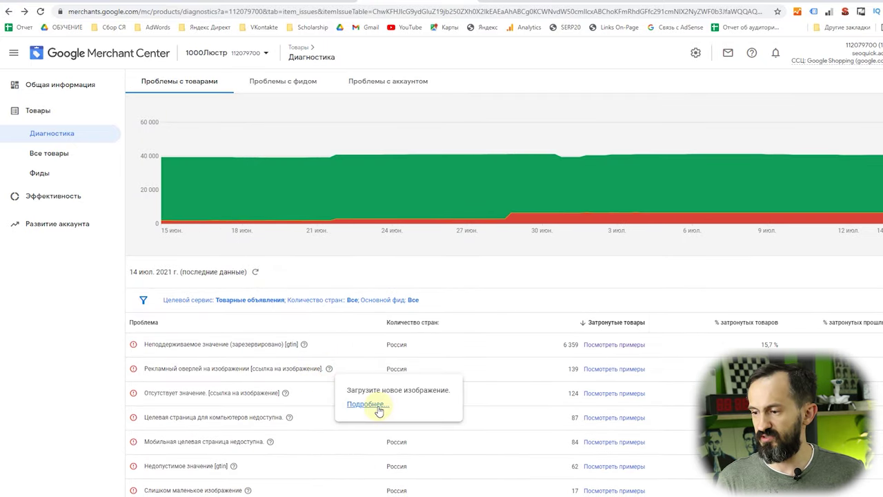
{"action": "left_click", "coordinate": [312, 349]}
{"action": "key", "text": "ctrl+w"}
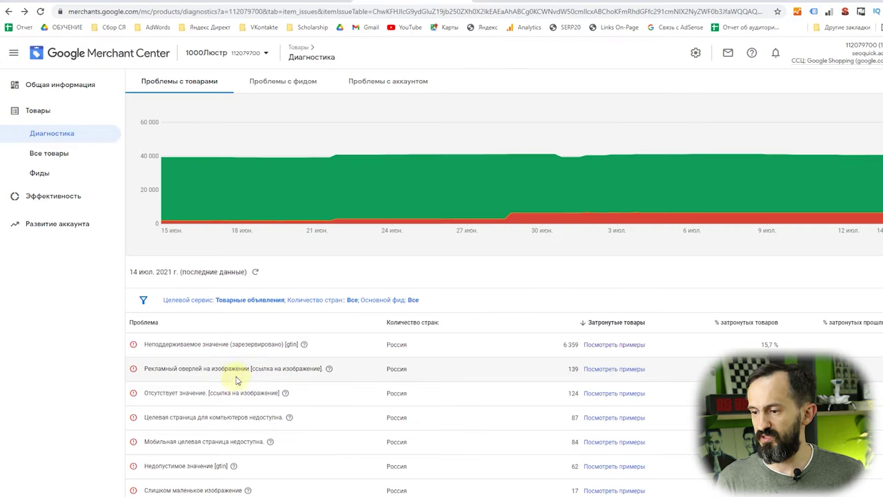
View the example products with the "Рекламный оверлей на изображении" error and inspect the first one, Fumagalli GIGI BISSO/G300 1L
{"action": "left_click", "coordinate": [599, 371]}
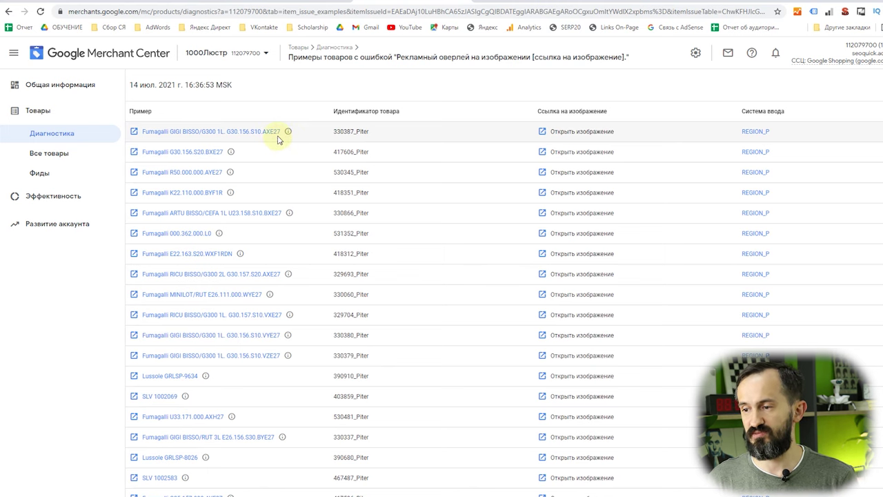
{"action": "left_click", "coordinate": [267, 134]}
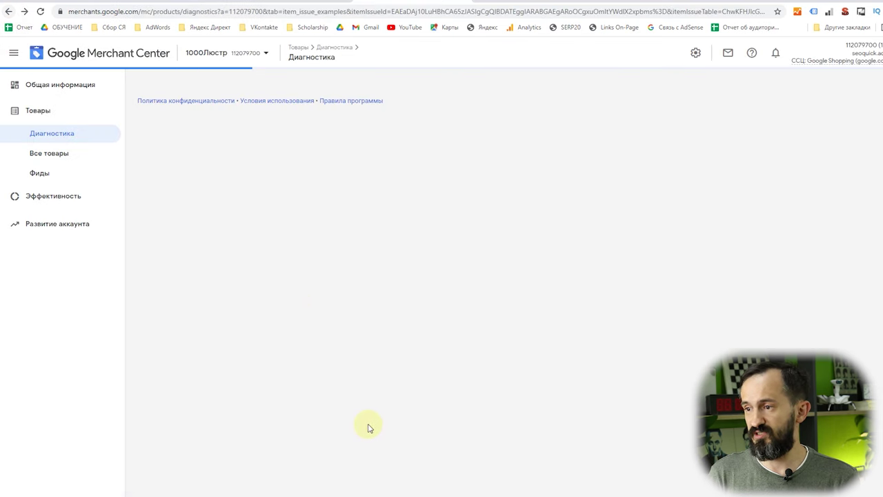
{"action": "key", "text": "alt+Left"}
Check the help article for "Отсутствует значение. [ссылка на изображение]" and return to the issues list
{"action": "scroll", "coordinate": [306, 444], "scroll_direction": "down", "scroll_amount": 3}
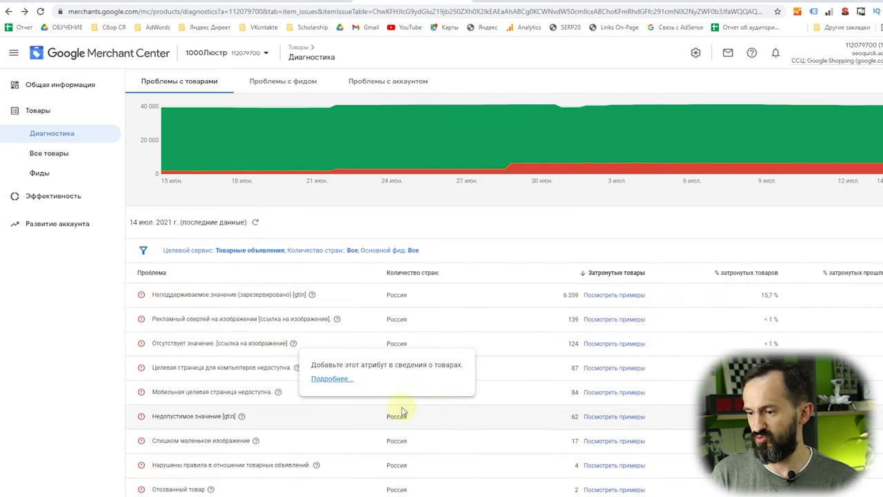
{"action": "left_click", "coordinate": [333, 380]}
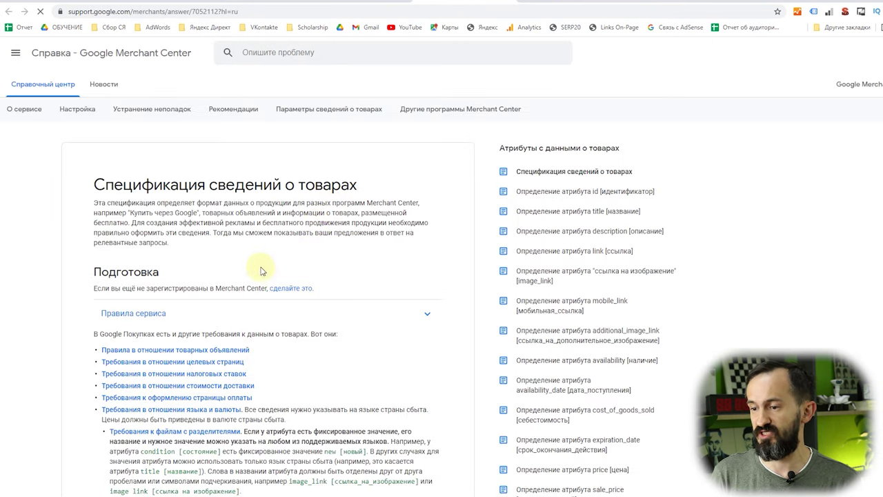
{"action": "left_click", "coordinate": [10, 12]}
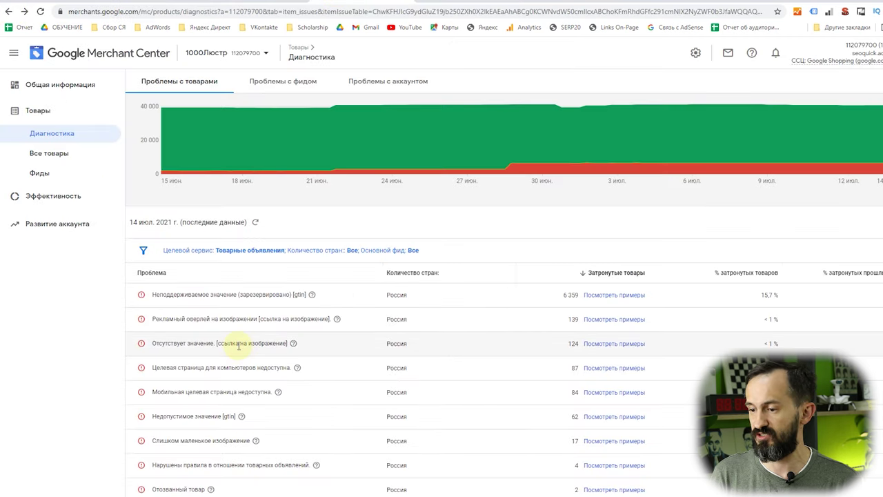
View the products with a missing image link and inspect Bohemia Art Classic 21.013.H2.45SP.G before returning to diagnostics
{"action": "left_click", "coordinate": [615, 347]}
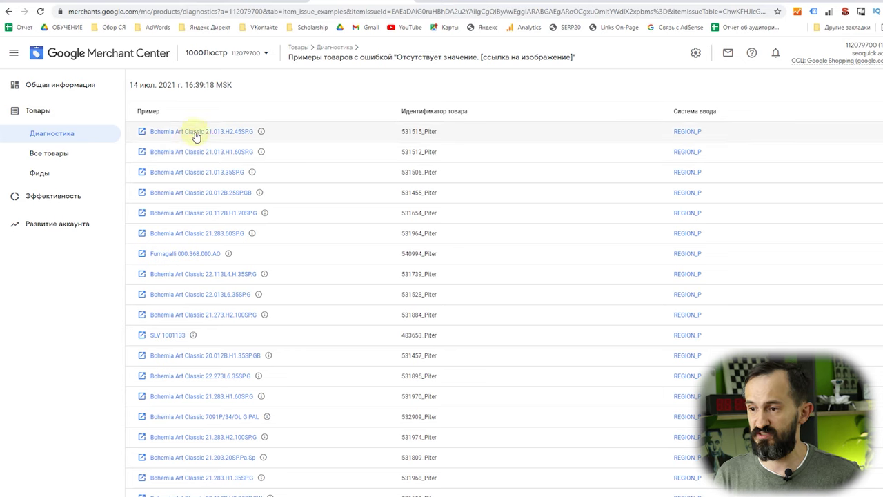
{"action": "left_click", "coordinate": [196, 136]}
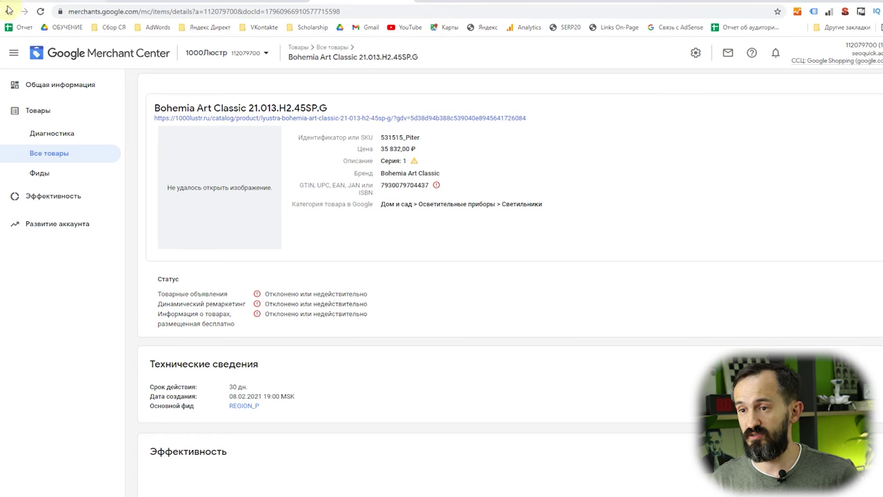
{"action": "left_click", "coordinate": [9, 11]}
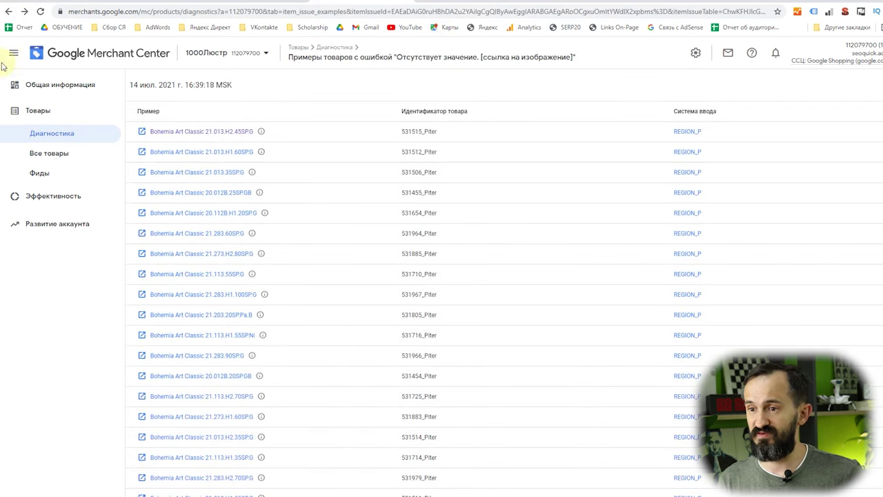
{"action": "left_click", "coordinate": [9, 11]}
View the products with "Целевая страница для компьютеров недоступна" and check the landing page of Vitaluce V3443/5PL
{"action": "scroll", "coordinate": [290, 311], "scroll_direction": "down", "scroll_amount": 3}
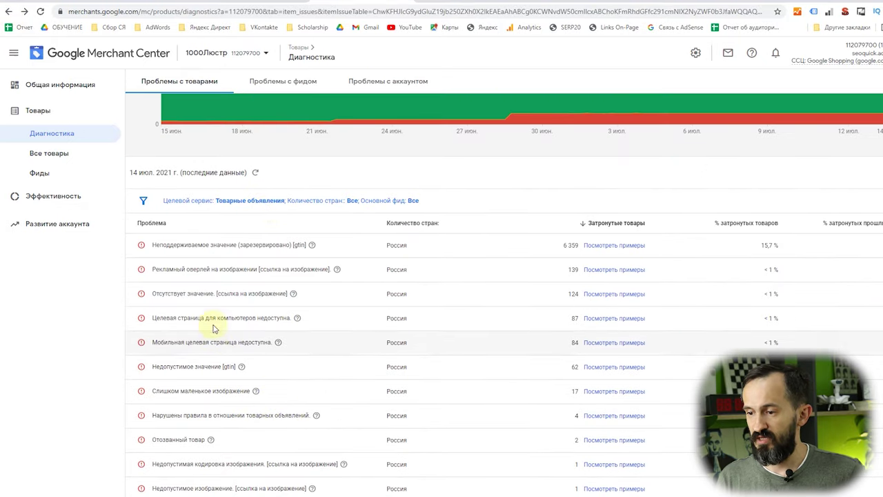
{"action": "scroll", "coordinate": [283, 345], "scroll_direction": "down", "scroll_amount": 1}
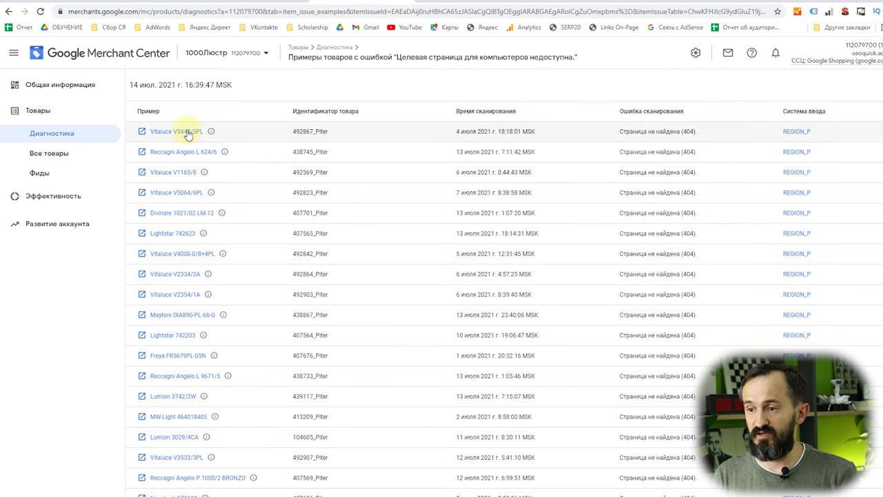
{"action": "left_click", "coordinate": [187, 131]}
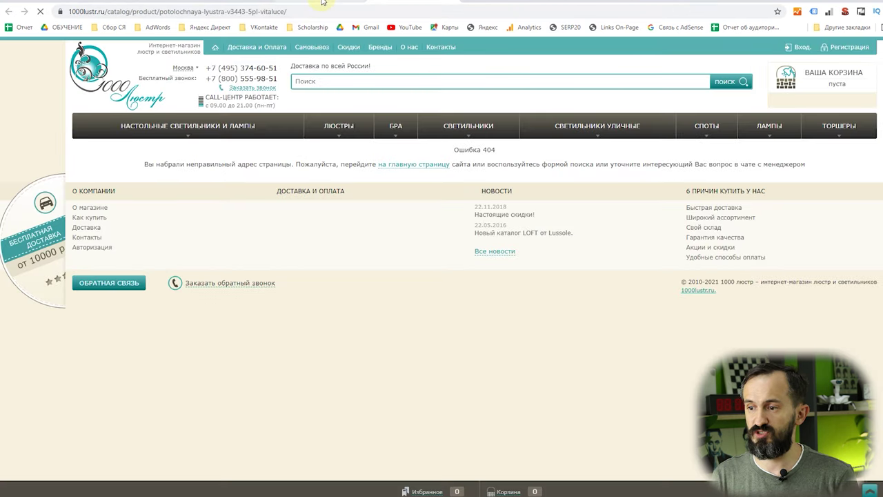
{"action": "left_click", "coordinate": [448, 3]}
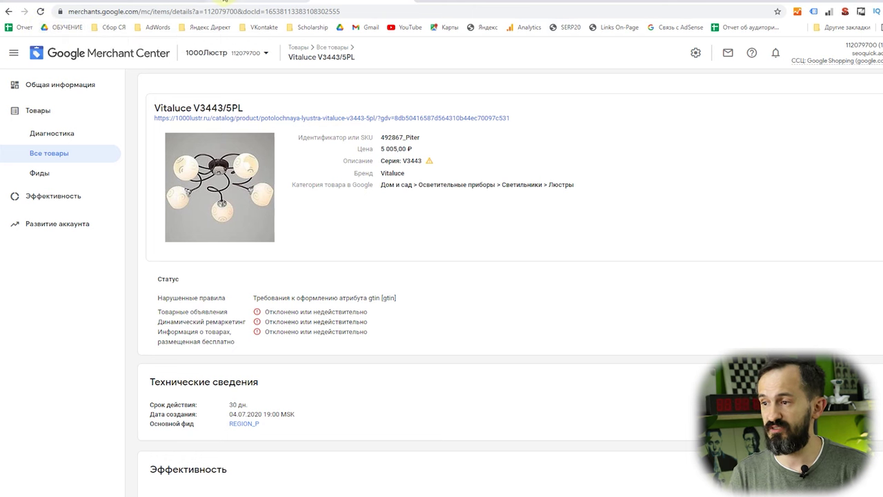
{"action": "left_click", "coordinate": [10, 11]}
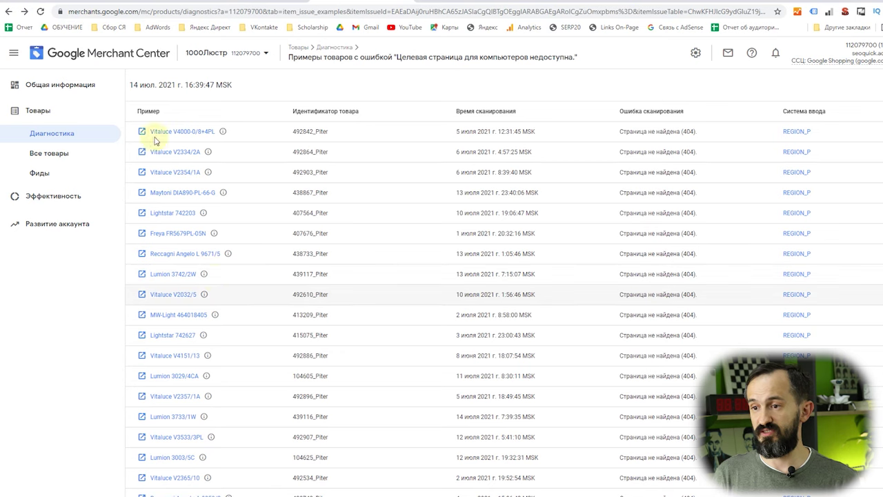
Return to the product issues overview and show the historical data for 29 June
{"action": "left_click", "coordinate": [8, 12]}
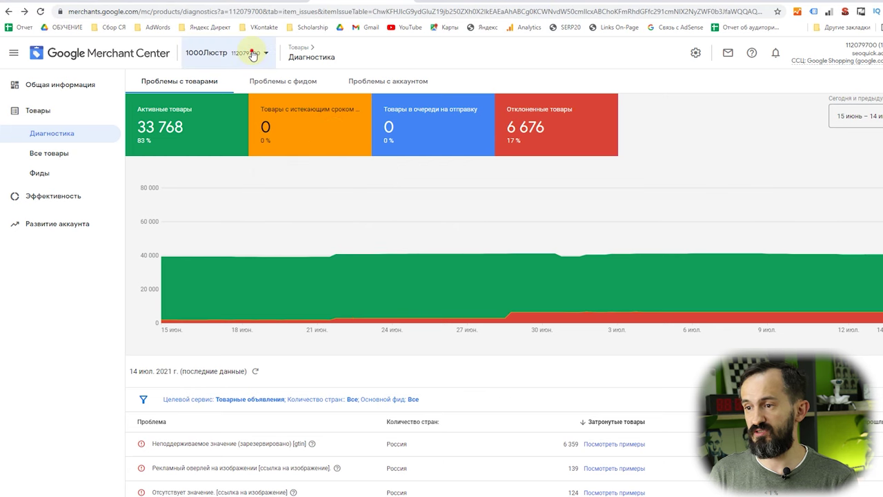
{"action": "left_click", "coordinate": [259, 54]}
{"action": "left_click", "coordinate": [517, 221]}
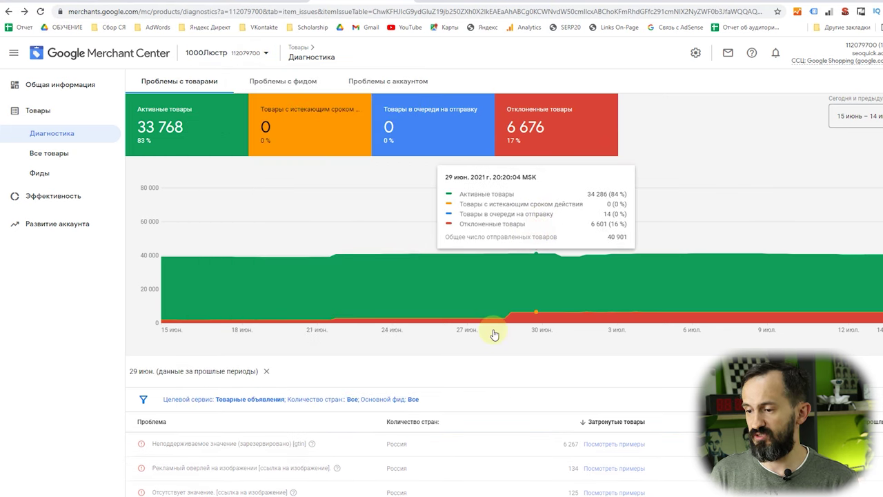
Review the explanations for "Не удалось получить изображение (ожидается сканирование)" and "Нарушены правила в отношении товарных объявлений"
{"action": "scroll", "coordinate": [380, 352], "scroll_direction": "down", "scroll_amount": 3}
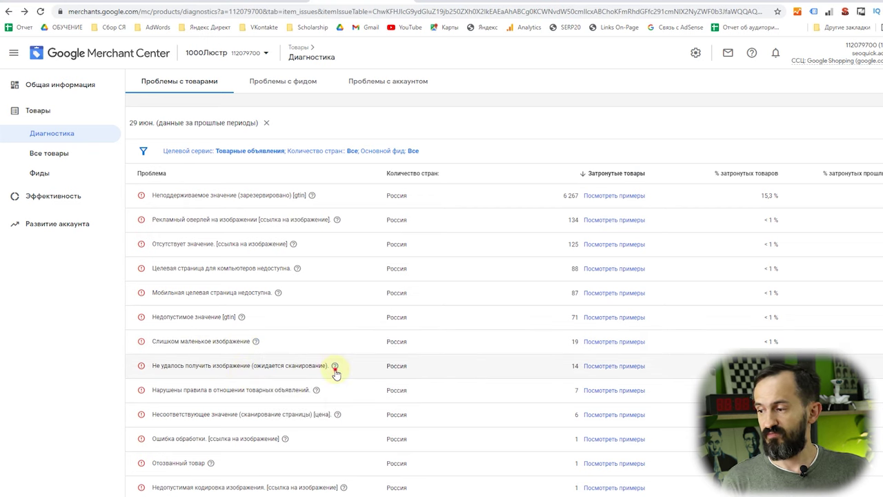
{"action": "left_click", "coordinate": [334, 366]}
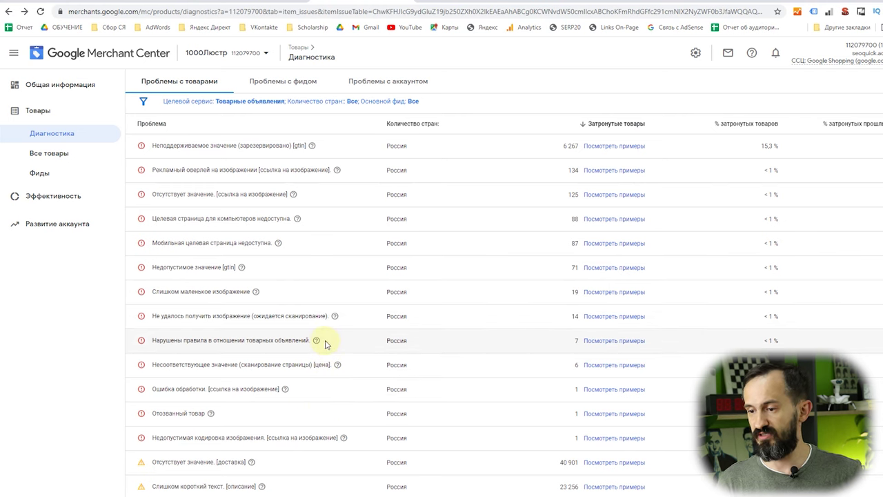
{"action": "left_click", "coordinate": [316, 341]}
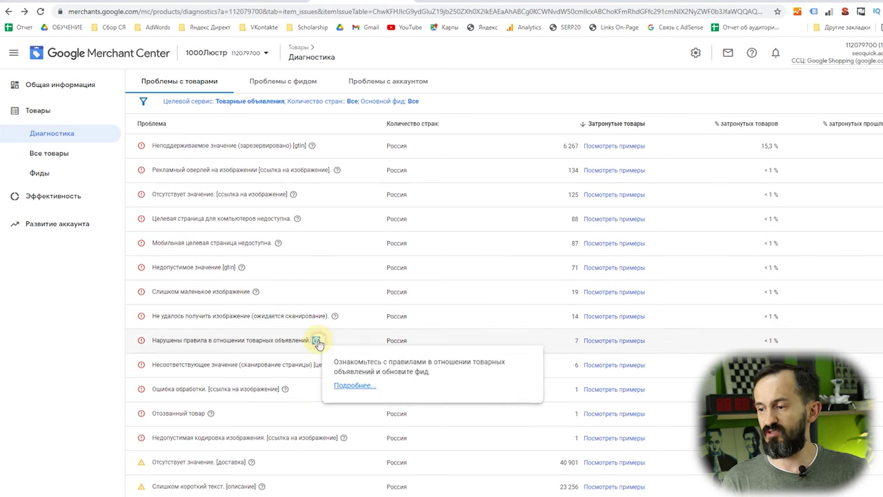
{"action": "left_click", "coordinate": [315, 340]}
View the products violating the shopping ads policies and examine the violated rules listed for Dio D'Arte Barolo E 2.1.2.600 A
{"action": "left_click", "coordinate": [607, 340]}
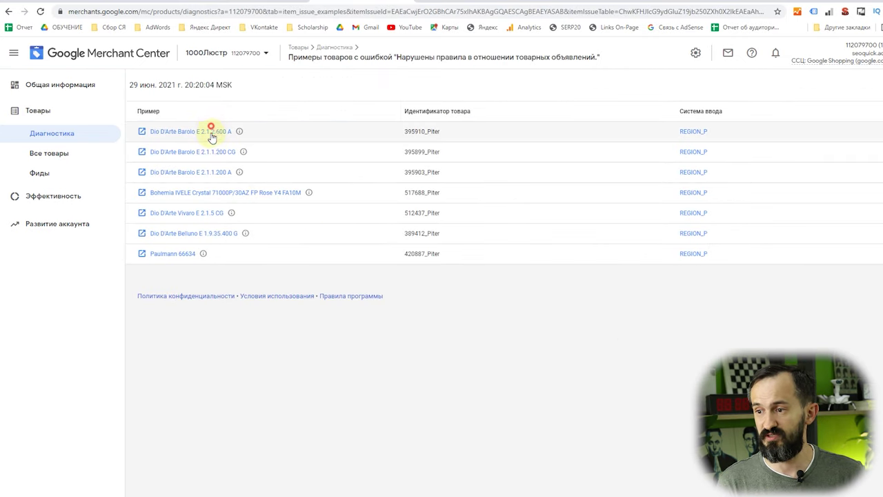
{"action": "left_click", "coordinate": [210, 129]}
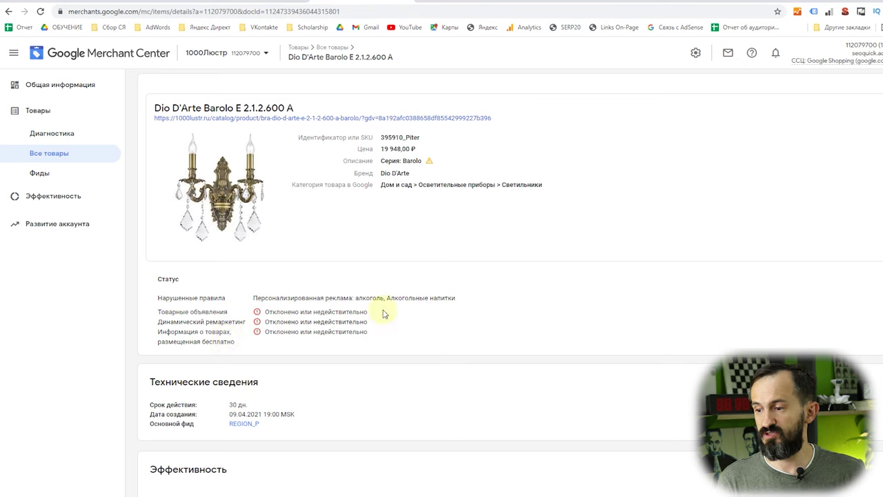
{"action": "left_click_drag", "start_coordinate": [464, 295], "coordinate": [265, 297]}
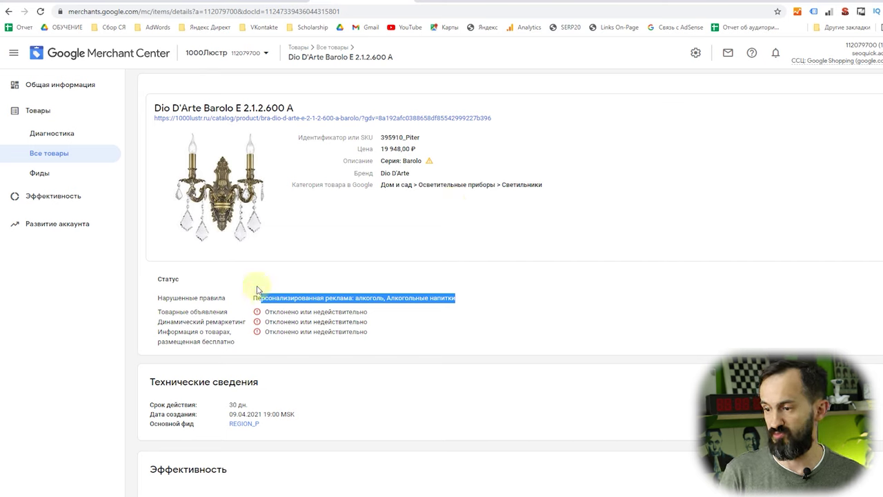
{"action": "left_click", "coordinate": [252, 297]}
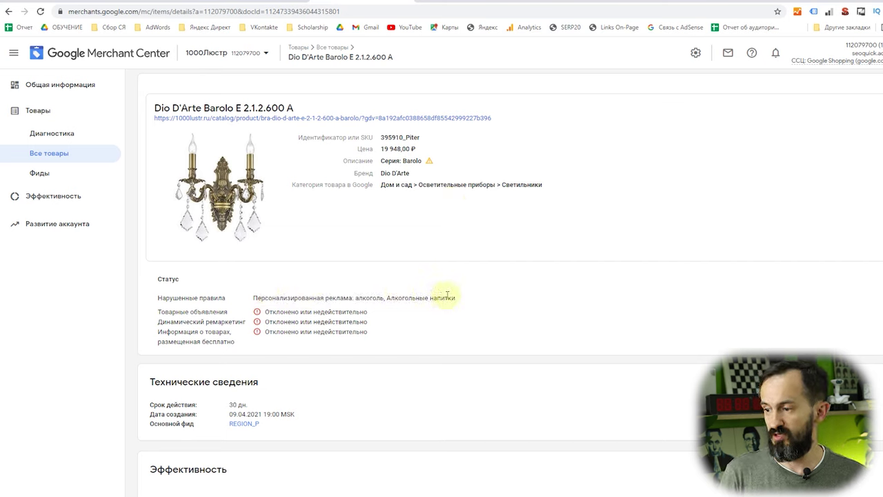
{"action": "left_click_drag", "start_coordinate": [462, 297], "coordinate": [228, 302]}
{"action": "left_click", "coordinate": [364, 276]}
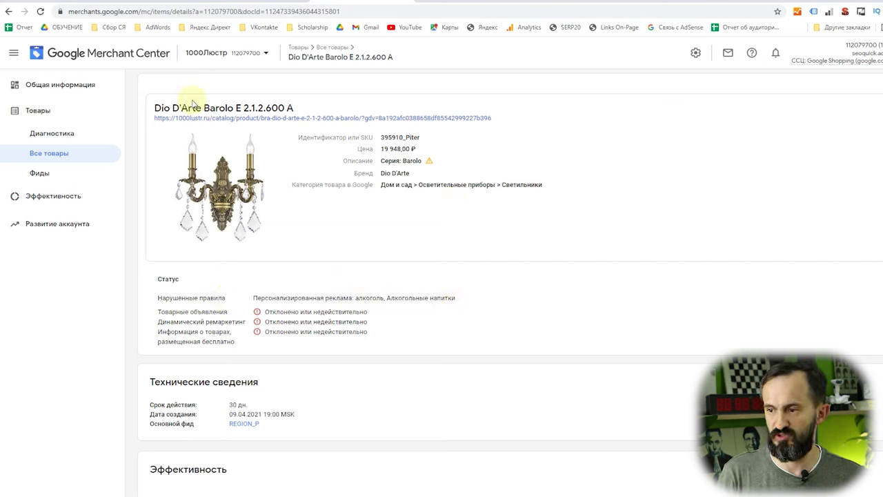
Return to the current product issues overview and read the explanation for "Отозванный товар"
{"action": "left_click", "coordinate": [7, 13]}
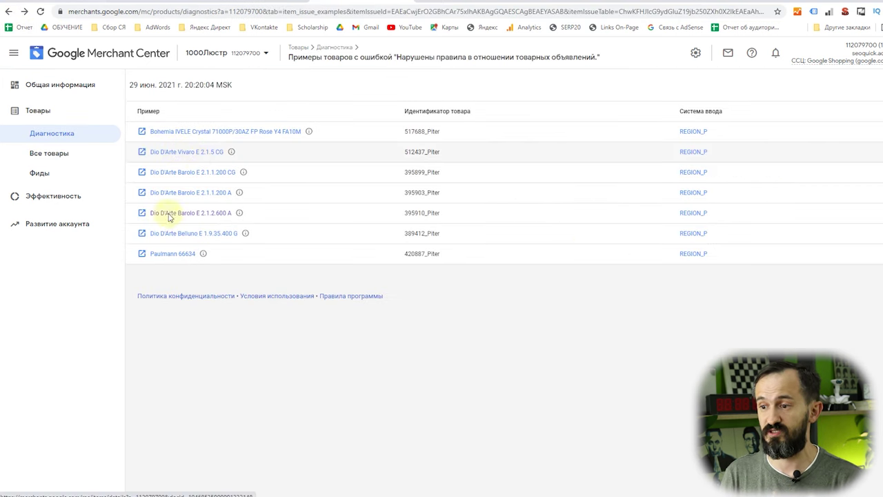
{"action": "left_click", "coordinate": [7, 12]}
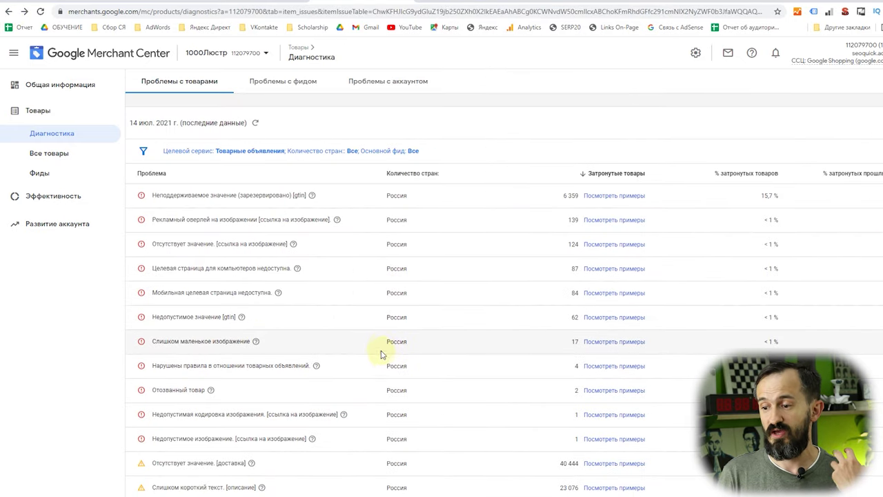
{"action": "left_click", "coordinate": [212, 390]}
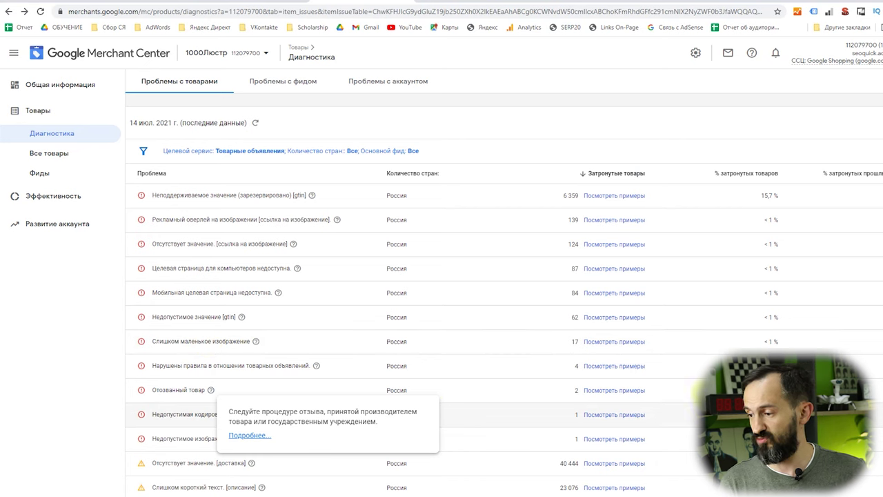
View the example products with "Отозванный товар" and examine the status and technical details of Globo 22804
{"action": "left_click", "coordinate": [641, 391]}
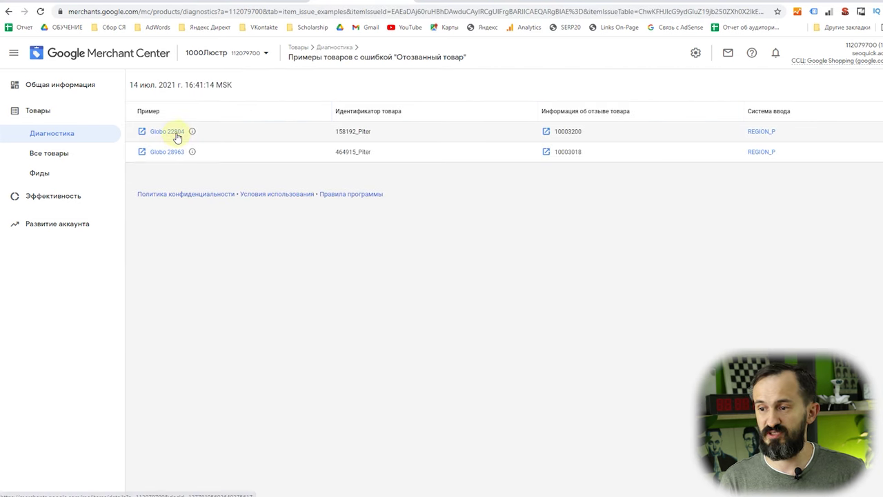
{"action": "left_click", "coordinate": [175, 134]}
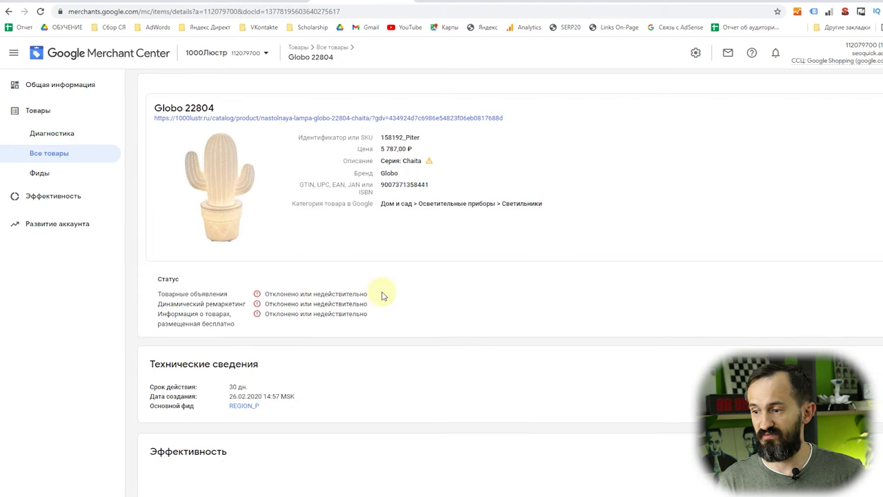
{"action": "scroll", "coordinate": [407, 340], "scroll_direction": "down", "scroll_amount": 2}
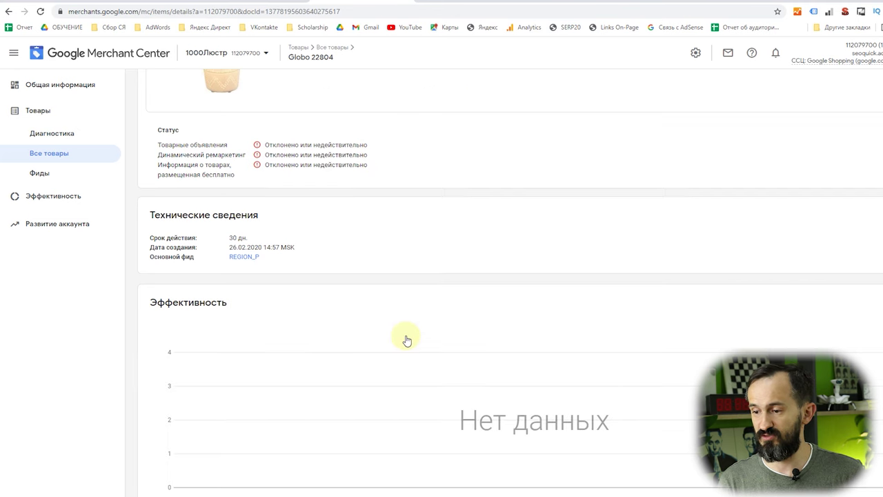
{"action": "scroll", "coordinate": [262, 281], "scroll_direction": "up", "scroll_amount": 3}
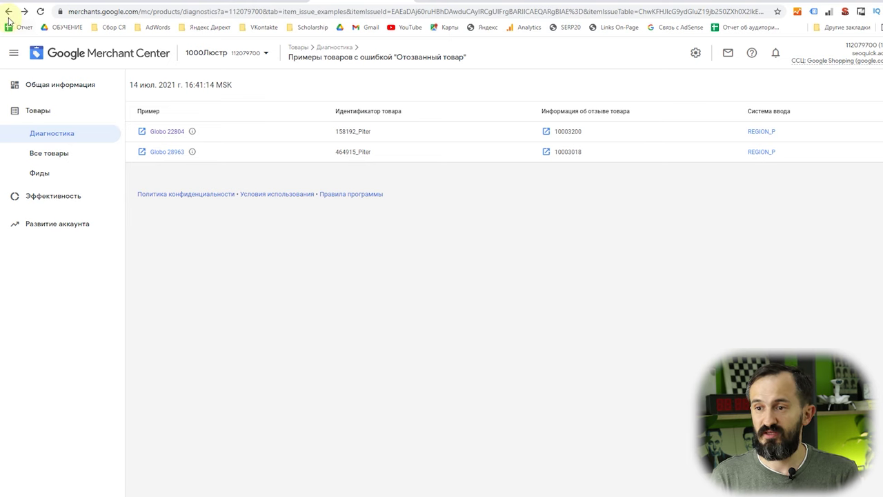
Return to the product issues overview and look through the remaining errors and warnings in the list
{"action": "left_click", "coordinate": [8, 12]}
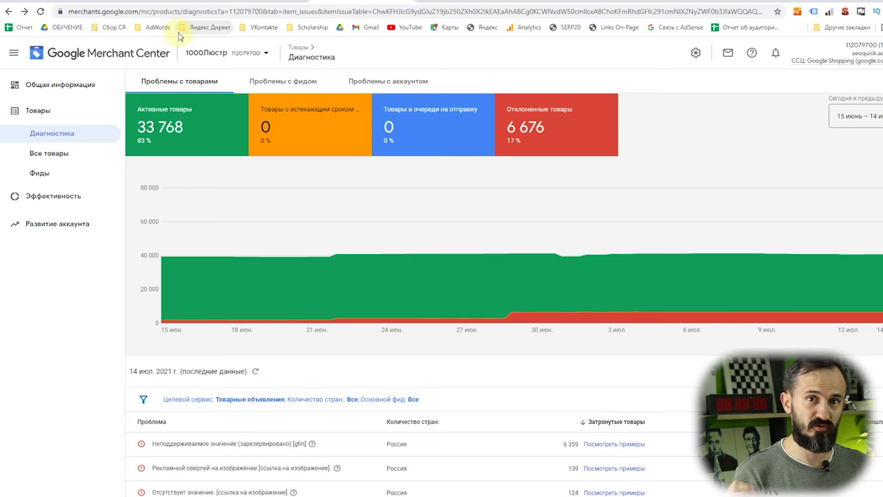
{"action": "scroll", "coordinate": [278, 159], "scroll_direction": "down", "scroll_amount": 3}
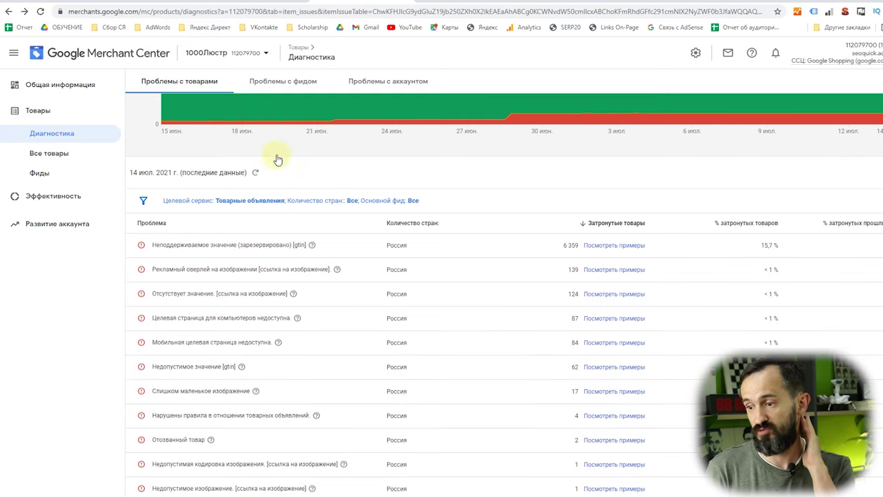
{"action": "scroll", "coordinate": [244, 253], "scroll_direction": "down", "scroll_amount": 2}
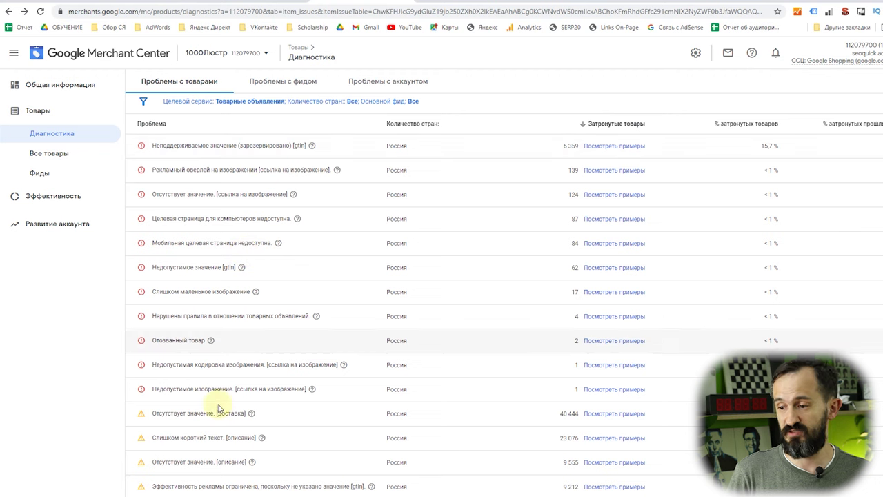
{"action": "scroll", "coordinate": [325, 320], "scroll_direction": "down", "scroll_amount": 2}
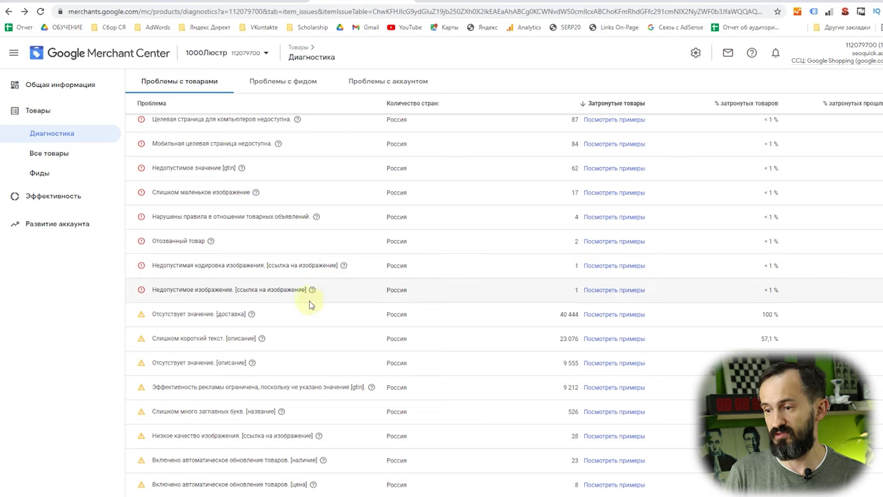
{"action": "scroll", "coordinate": [318, 316], "scroll_direction": "down", "scroll_amount": 1}
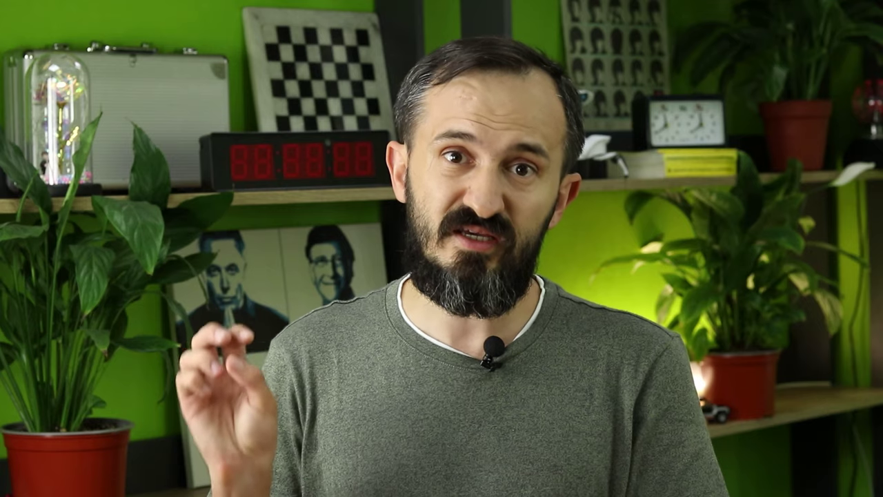